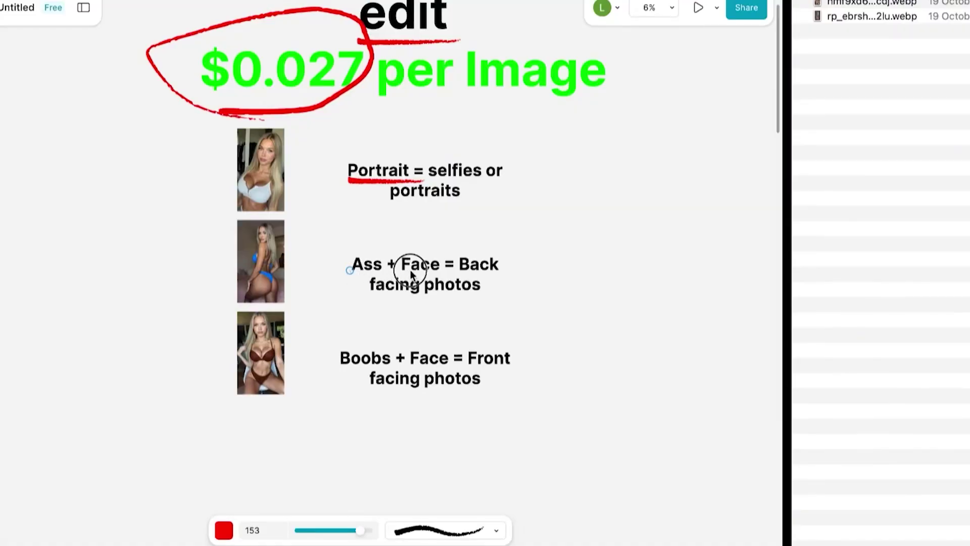
- Underline the back-facing and front-facing photos labels in red
{"action": "left_click_drag", "start_coordinate": [354, 279], "coordinate": [435, 278]}
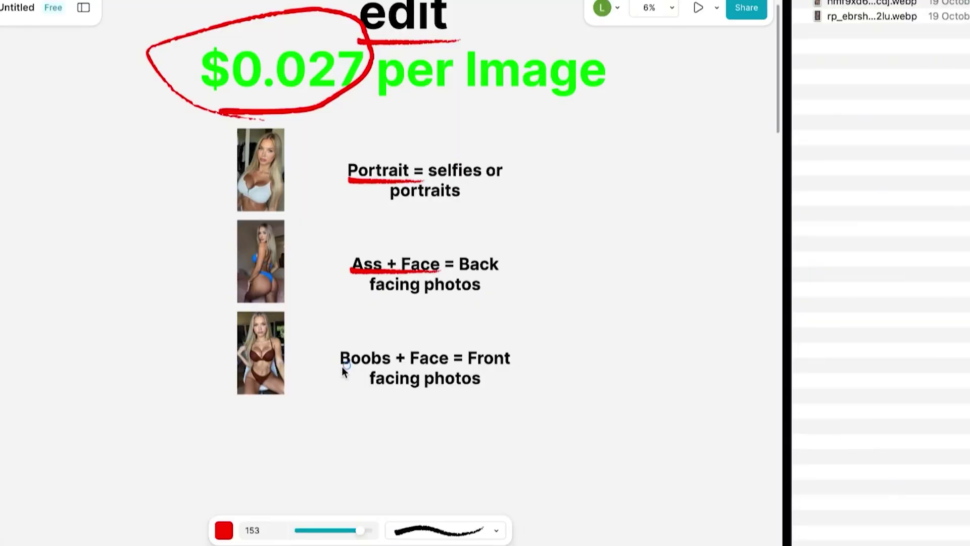
{"action": "left_click_drag", "start_coordinate": [344, 370], "coordinate": [446, 367]}
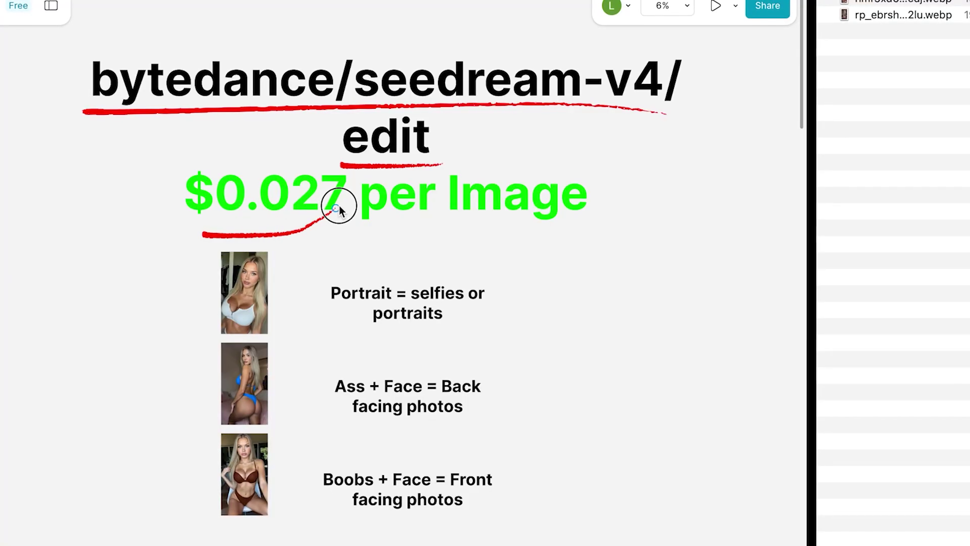
- Circle the $0.027 per-image price in red, then preview the saved reference photo
{"action": "mouse_move", "coordinate": [335, 201]}
{"action": "left_mouse_down"}
{"action": "mouse_move", "coordinate": [305, 135]}
{"action": "mouse_move", "coordinate": [130, 174]}
{"action": "mouse_move", "coordinate": [208, 233]}
{"action": "left_mouse_up"}
{"action": "scroll", "coordinate": [406, 295], "scroll_direction": "down", "scroll_amount": 5}
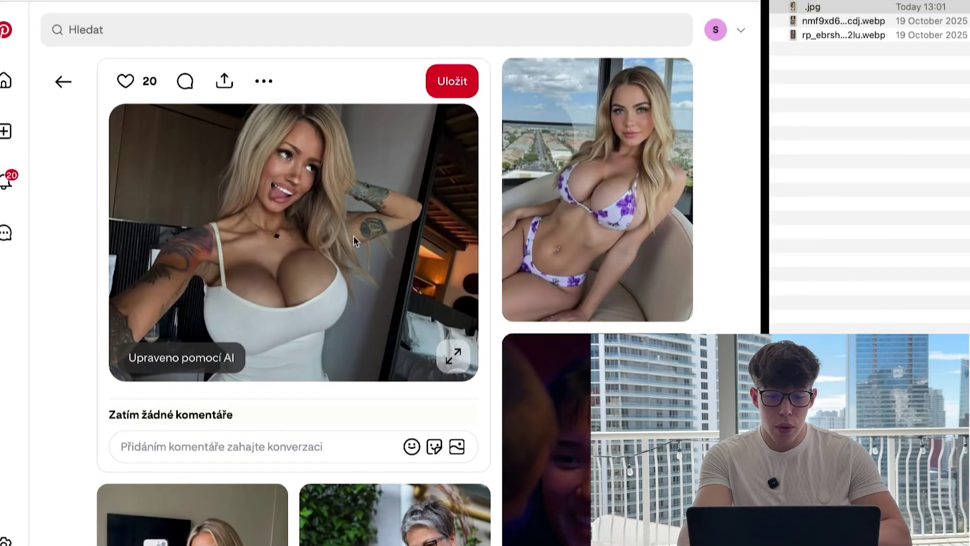
{"action": "left_click", "coordinate": [812, 7]}
{"action": "key", "text": "space"}
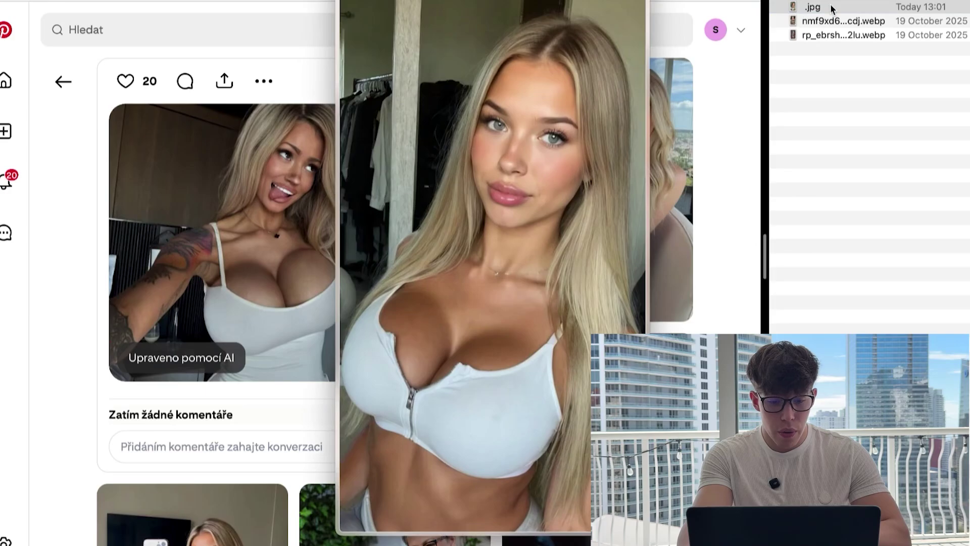
{"action": "key", "text": "space"}
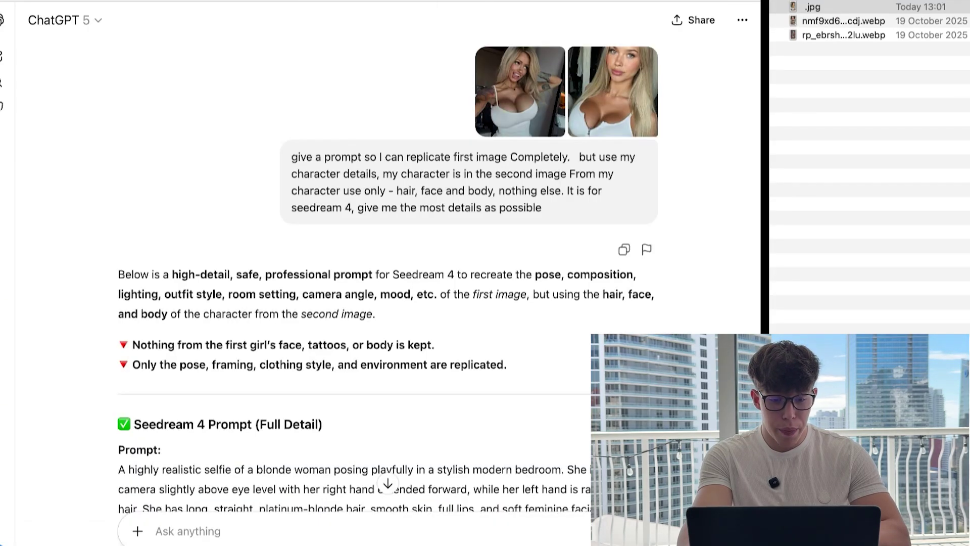
{"action": "triple_click", "coordinate": [404, 191]}
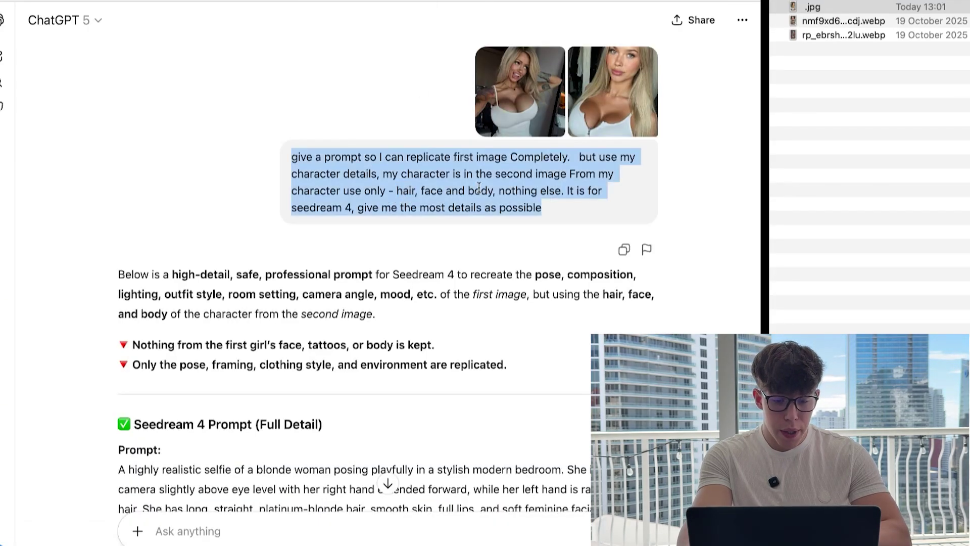
- Enlarge and inspect both attached reference images in the ChatGPT chat
{"action": "left_click", "coordinate": [542, 98]}
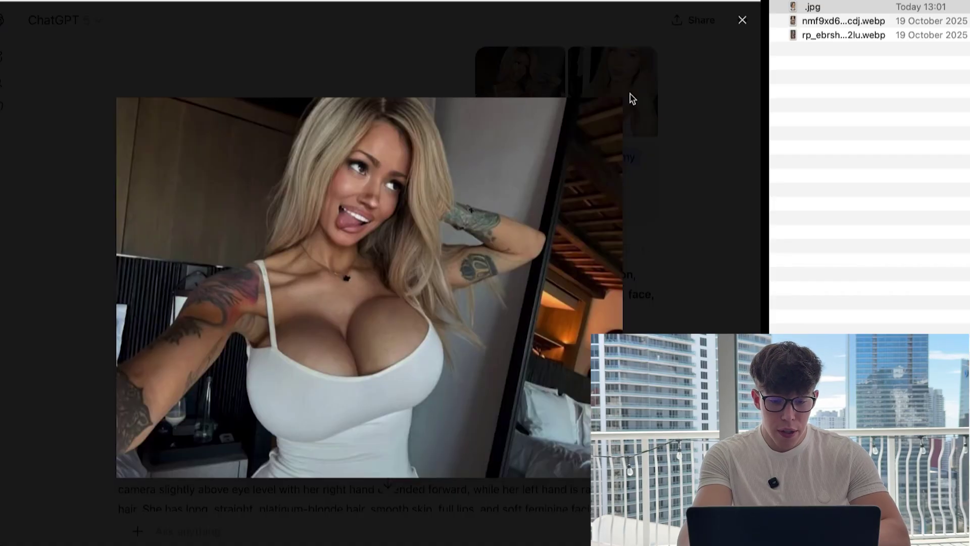
{"action": "left_click", "coordinate": [672, 78]}
{"action": "left_click", "coordinate": [603, 102]}
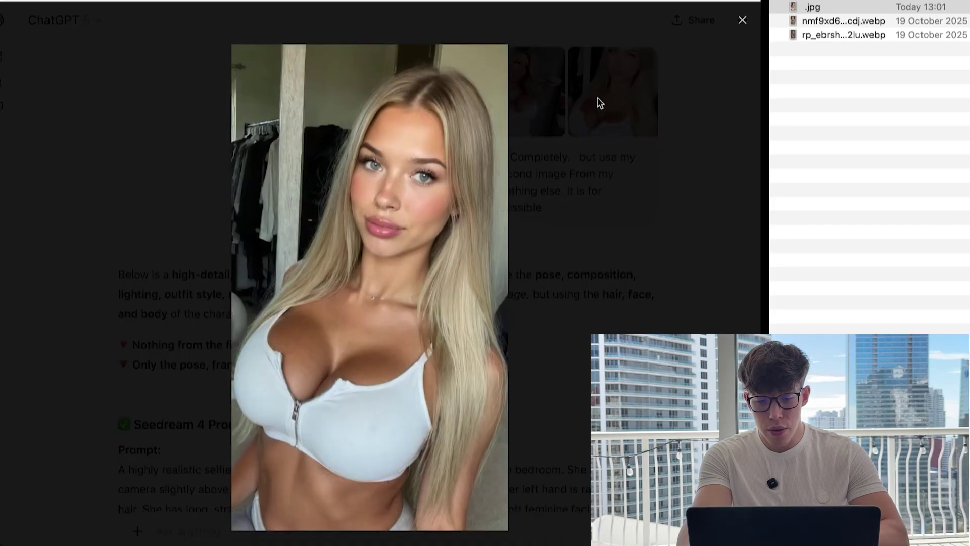
{"action": "left_click", "coordinate": [678, 212]}
{"action": "scroll", "coordinate": [394, 288], "scroll_direction": "down", "scroll_amount": 10}
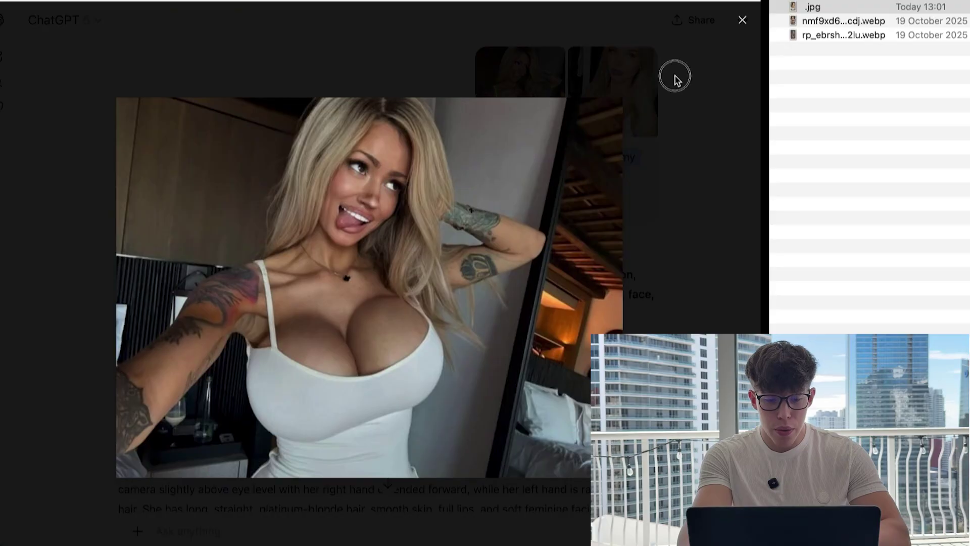
{"action": "left_click", "coordinate": [677, 210]}
- Select the full Seedream 4 prompt text in ChatGPT and copy it
{"action": "scroll", "coordinate": [395, 287], "scroll_direction": "down", "scroll_amount": 2}
{"action": "scroll", "coordinate": [395, 287], "scroll_direction": "down", "scroll_amount": 5}
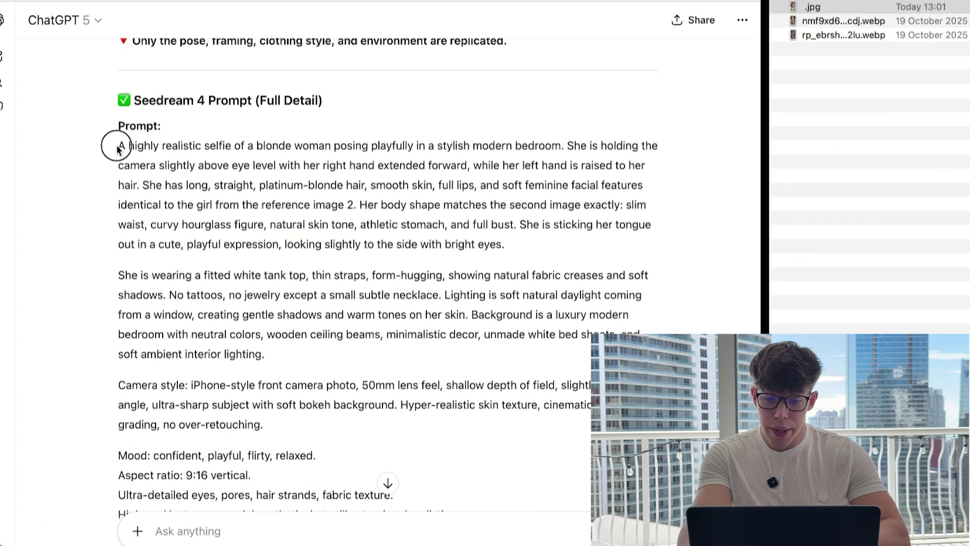
{"action": "left_click_drag", "start_coordinate": [119, 145], "coordinate": [505, 244]}
{"action": "scroll", "coordinate": [298, 455], "scroll_direction": "down", "scroll_amount": 2}
{"action": "left_click", "coordinate": [298, 461], "text": "shift"}
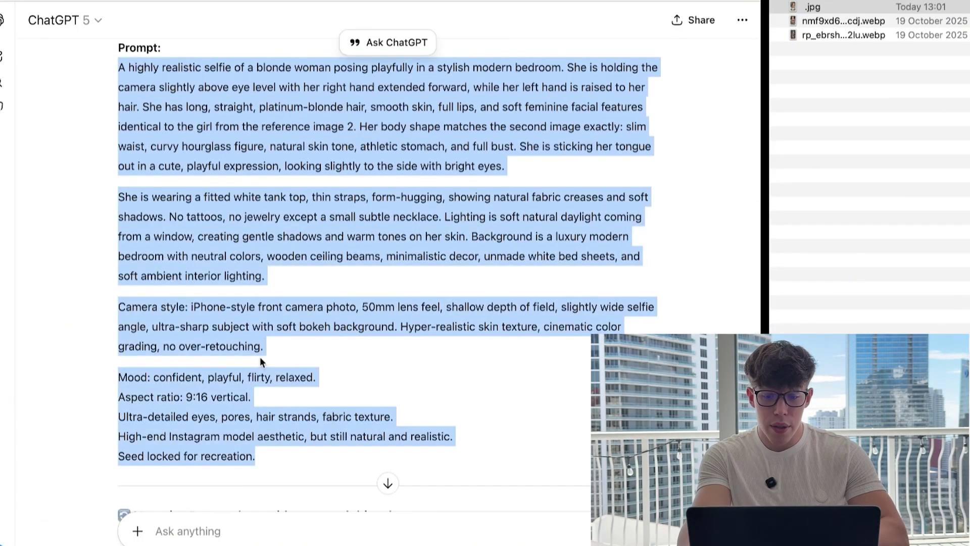
{"action": "scroll", "coordinate": [266, 365], "scroll_direction": "up", "scroll_amount": 1}
{"action": "right_click", "coordinate": [265, 365]}
{"action": "right_click", "coordinate": [266, 365]}
{"action": "right_click", "coordinate": [265, 365]}
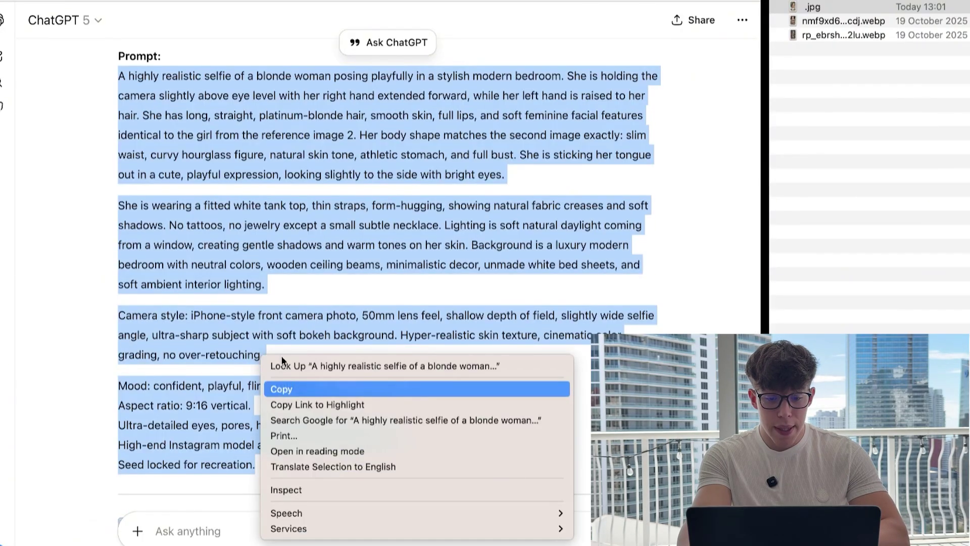
{"action": "left_click", "coordinate": [273, 389]}
{"action": "key", "text": "ctrl+Tab"}
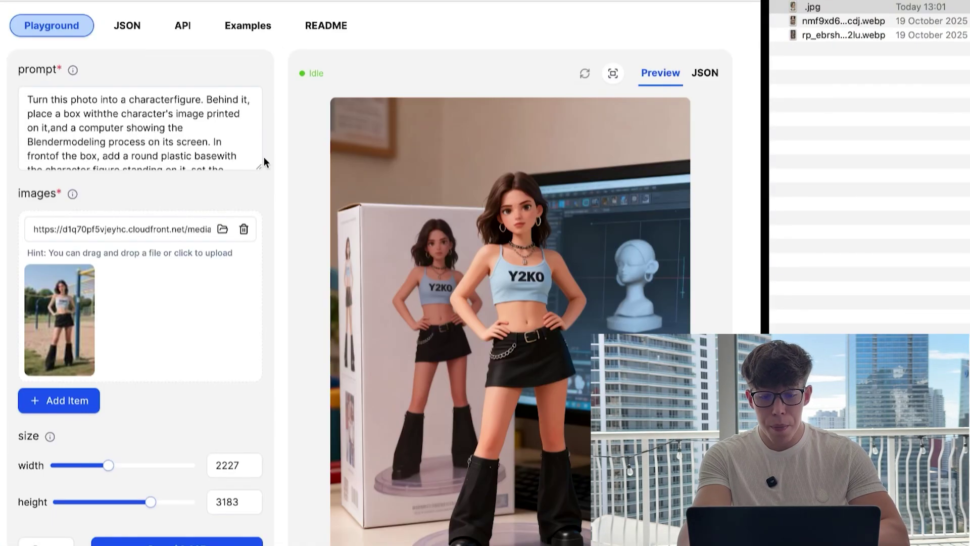
- Set output width and height to 4096 and run the Seedream 4 edit
{"action": "scroll", "coordinate": [45, 155], "scroll_direction": "up", "scroll_amount": 4}
{"action": "left_click_drag", "start_coordinate": [45, 155], "coordinate": [348, 152]}
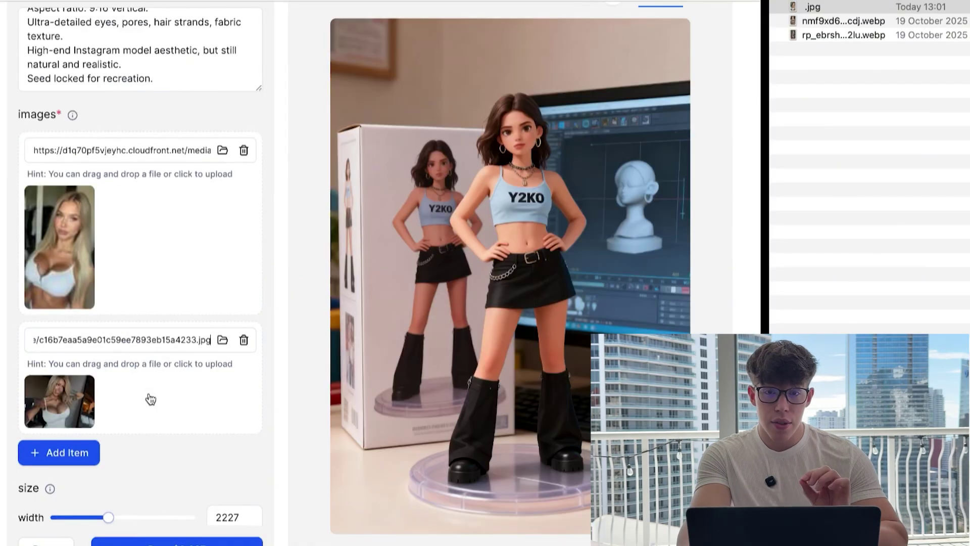
{"action": "scroll", "coordinate": [147, 396], "scroll_direction": "down", "scroll_amount": 1}
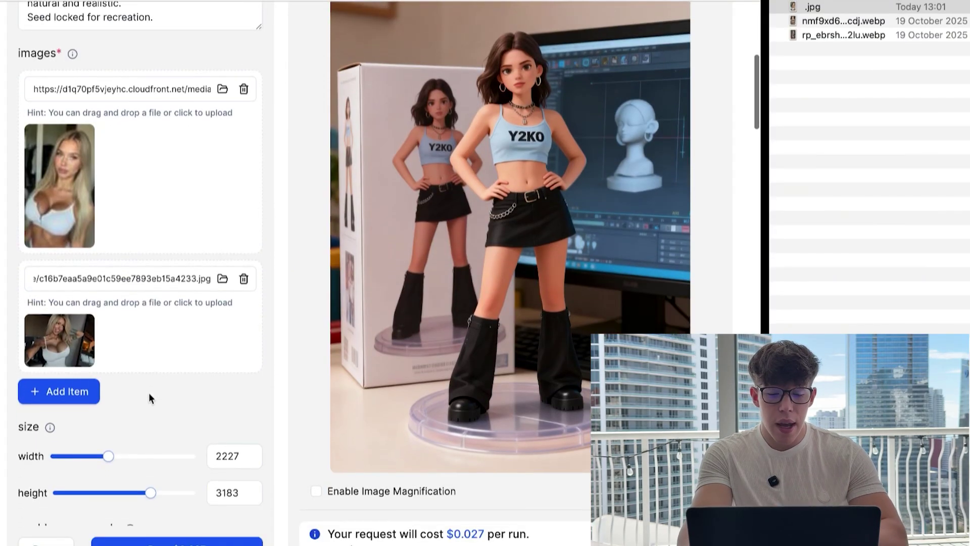
{"action": "left_click_drag", "start_coordinate": [110, 455], "coordinate": [172, 456]}
{"action": "left_click", "coordinate": [232, 455]}
{"action": "left_click_drag", "start_coordinate": [158, 494], "coordinate": [252, 495]}
{"action": "scroll", "coordinate": [257, 394], "scroll_direction": "down", "scroll_amount": 2}
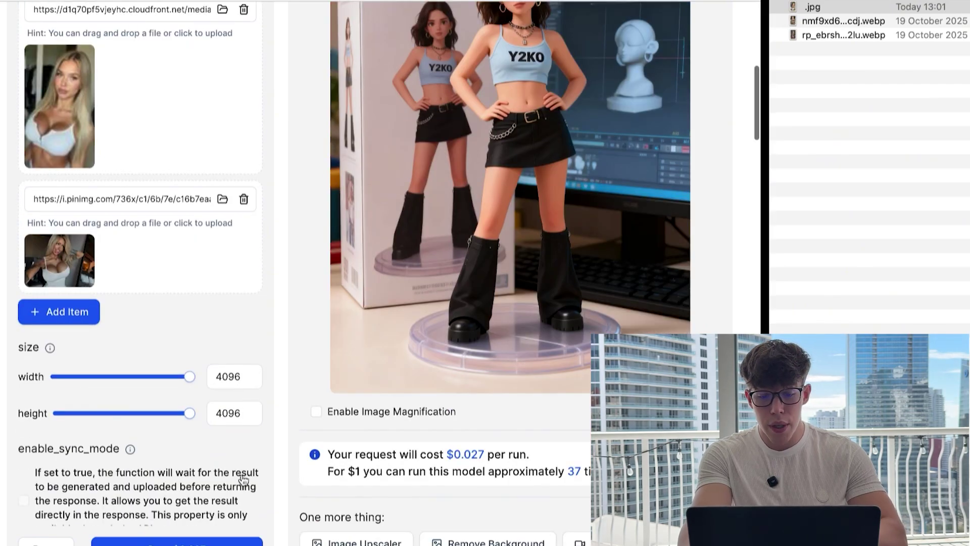
{"action": "left_click", "coordinate": [230, 542]}
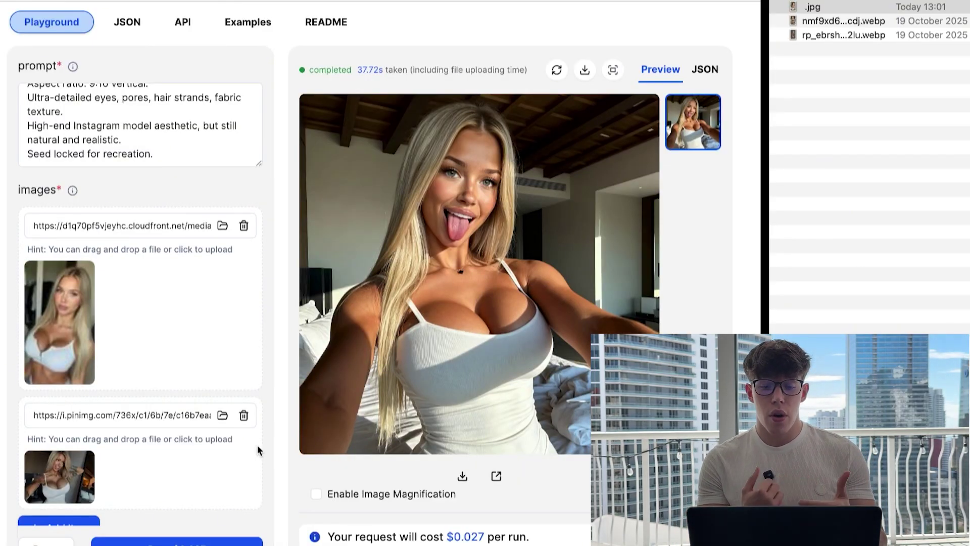
- Drag the generated selfie into the images field and delete the Pinterest reference image
{"action": "left_click_drag", "start_coordinate": [309, 357], "coordinate": [196, 350]}
{"action": "scroll", "coordinate": [202, 354], "scroll_direction": "down", "scroll_amount": 1}
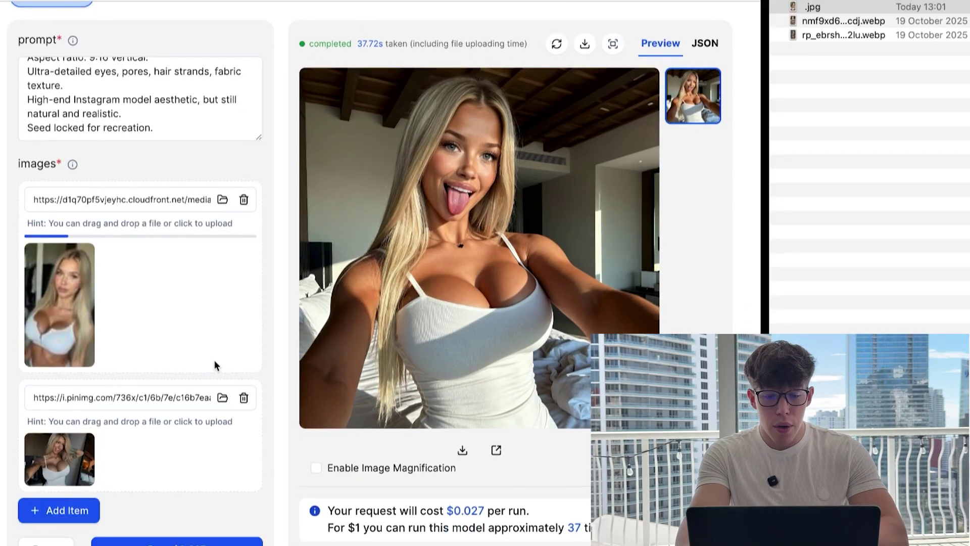
{"action": "scroll", "coordinate": [214, 359], "scroll_direction": "down", "scroll_amount": 1}
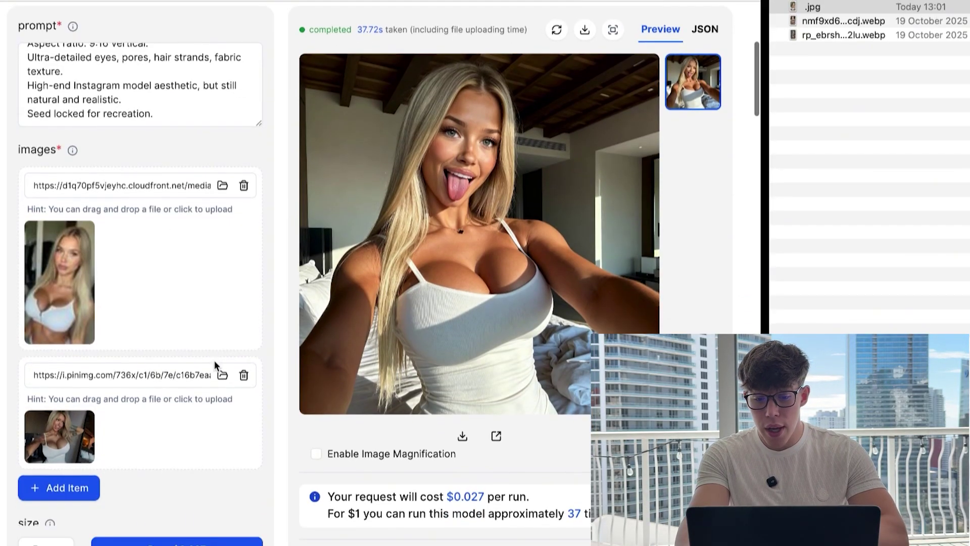
{"action": "left_click", "coordinate": [244, 324]}
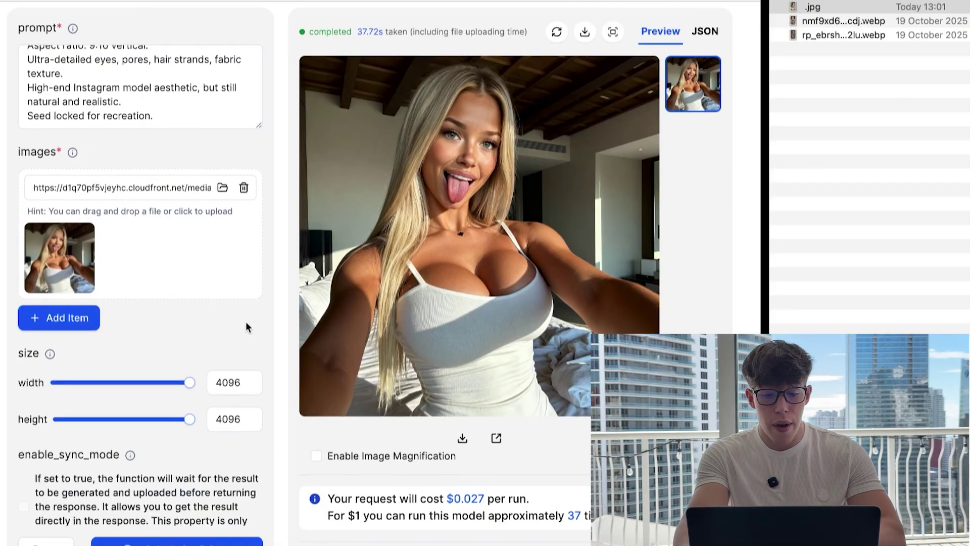
- Replace the prompt with 'change the location to a bar that has purple lightning, keep her pose the same' and run
{"action": "scroll", "coordinate": [245, 328], "scroll_direction": "up", "scroll_amount": 2}
{"action": "left_click", "coordinate": [211, 105]}
{"action": "key", "text": "super+a"}
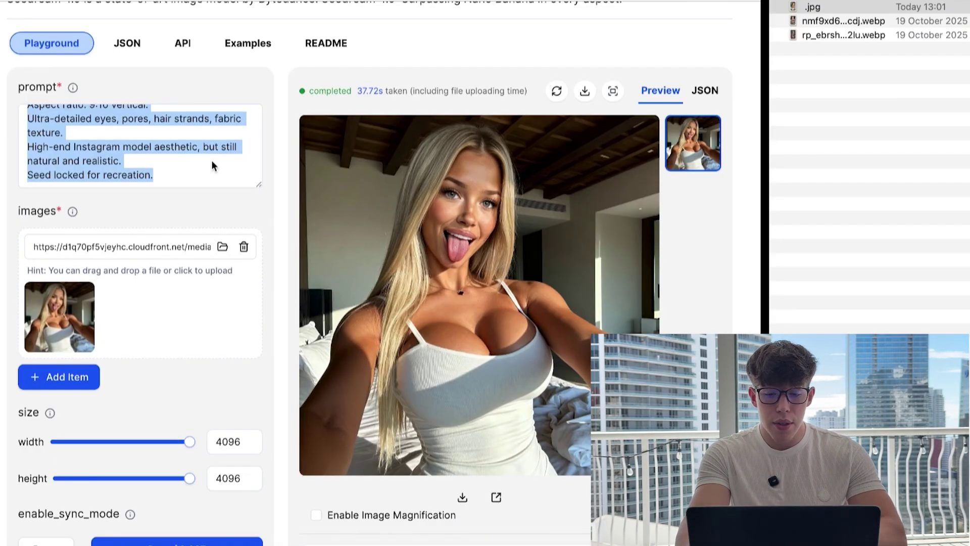
{"action": "type", "text": "c"}
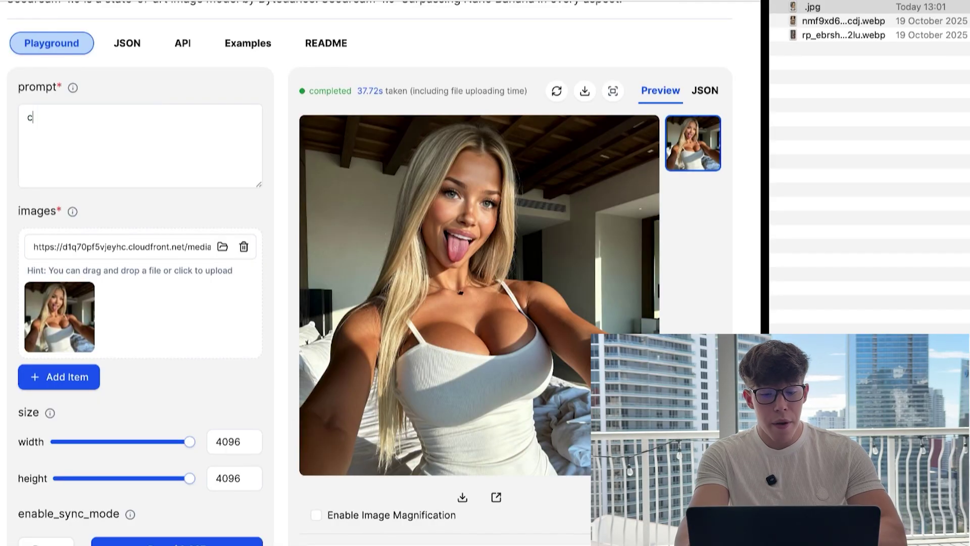
{"action": "type", "text": "hange the location to a bar that has purple lightning, keep her pose "}
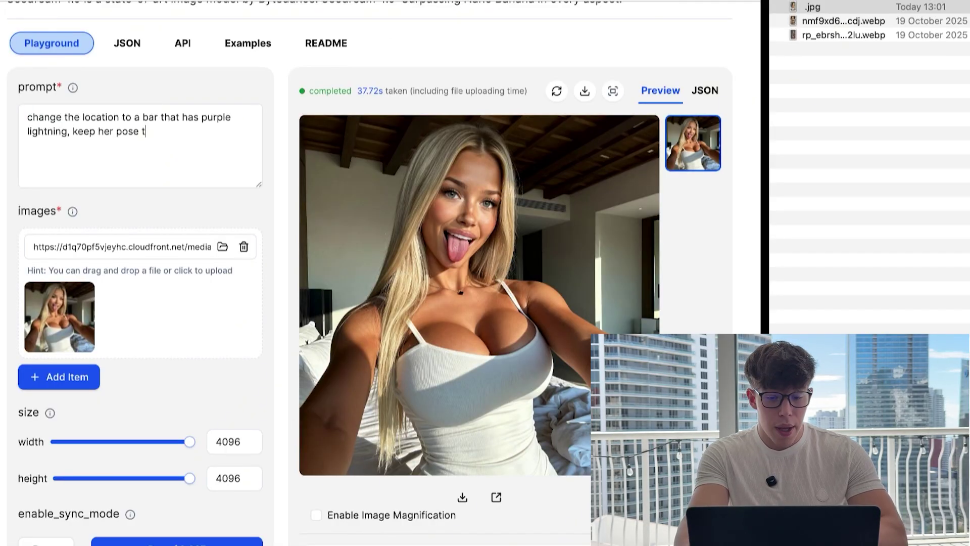
{"action": "type", "text": "the same"}
{"action": "left_click", "coordinate": [177, 542]}
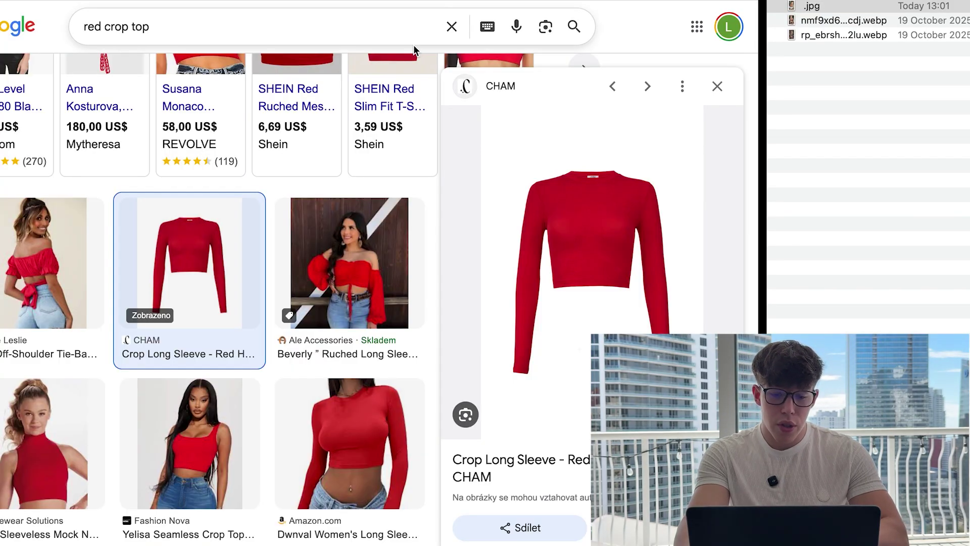
- Copy the red crop top image's address and begin the prompt 'Change her top to long sleeve red top from second image, keep the'
{"action": "right_click", "coordinate": [546, 260]}
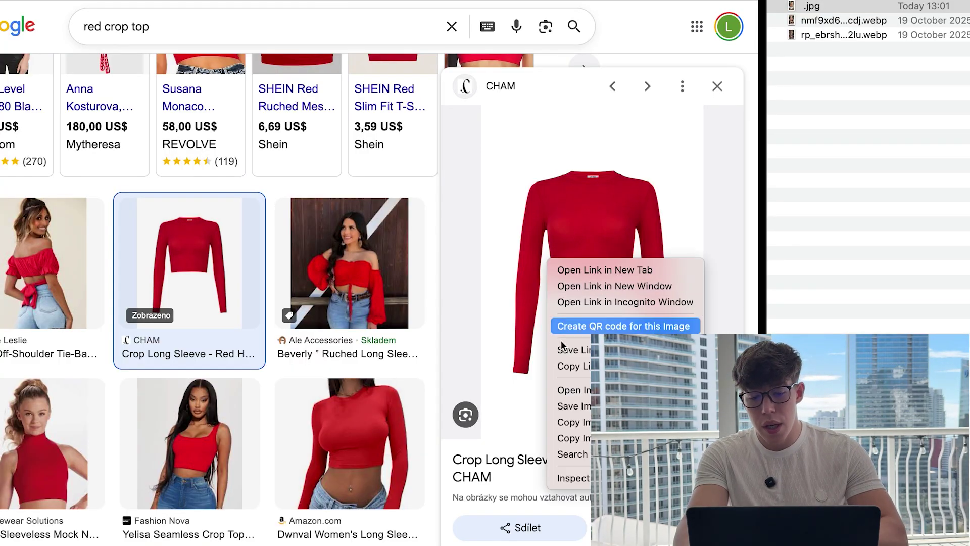
{"action": "left_click", "coordinate": [571, 439]}
{"action": "left_click", "coordinate": [184, 155]}
{"action": "type", "text": "Change her top to long sleeve red top from second image, keep the"}
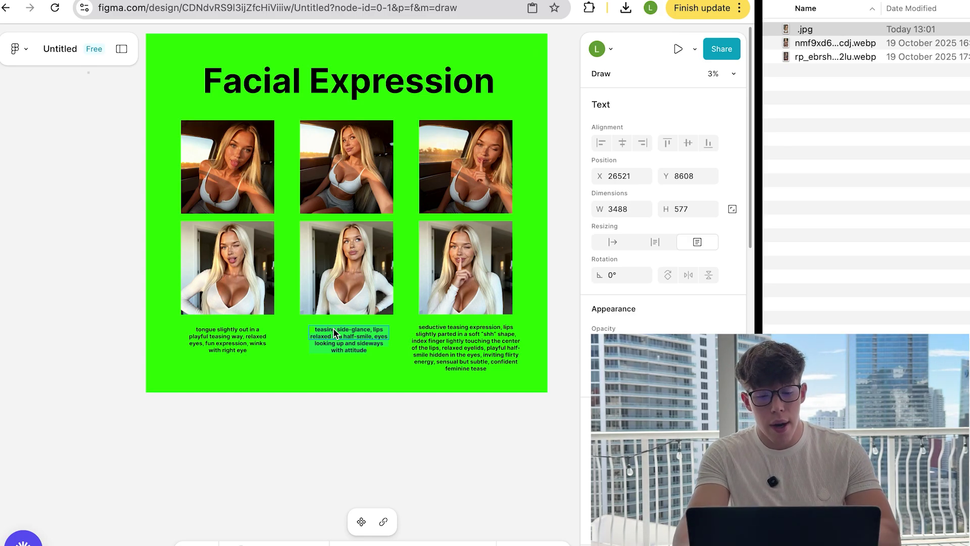
- Zoom in on the Facial Expression board and select the teasing side-glance caption
{"action": "scroll", "coordinate": [333, 332], "scroll_direction": "up", "scroll_amount": 5}
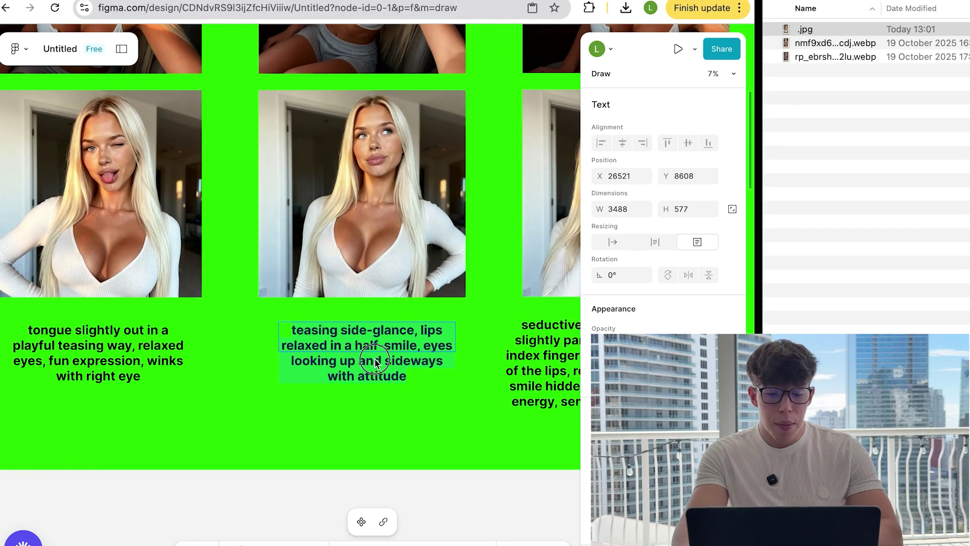
{"action": "double_click", "coordinate": [378, 347]}
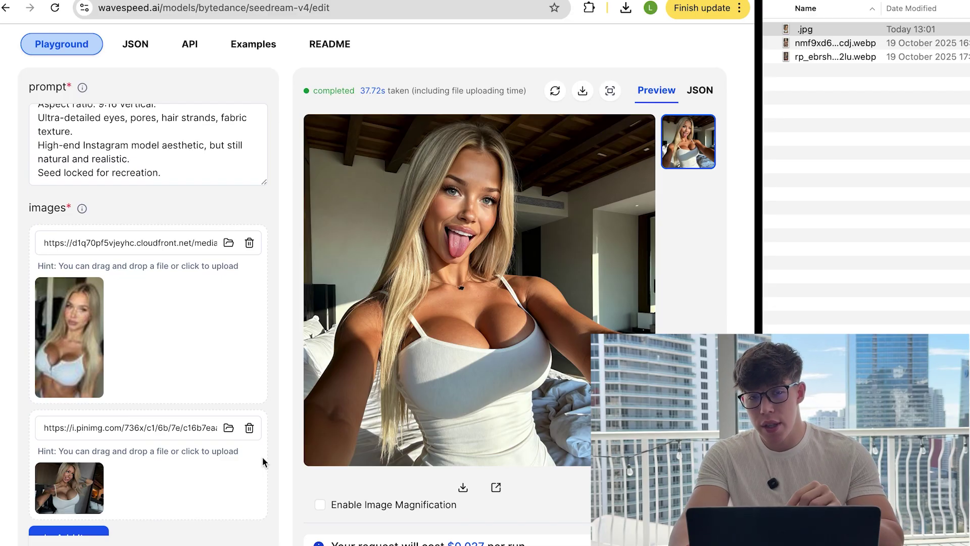
- Scroll the playground down to the bedroom selfie result and its input images
{"action": "scroll", "coordinate": [207, 365], "scroll_direction": "down", "scroll_amount": 1}
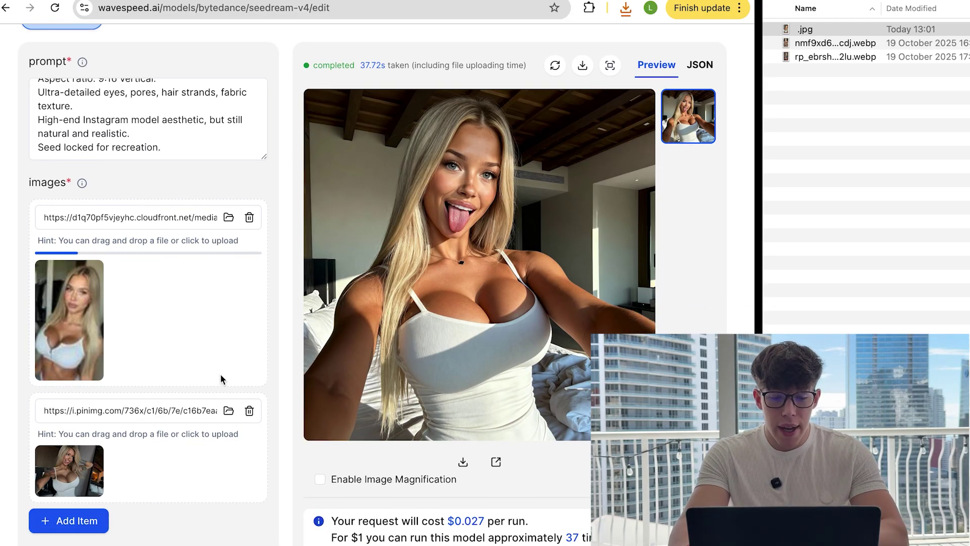